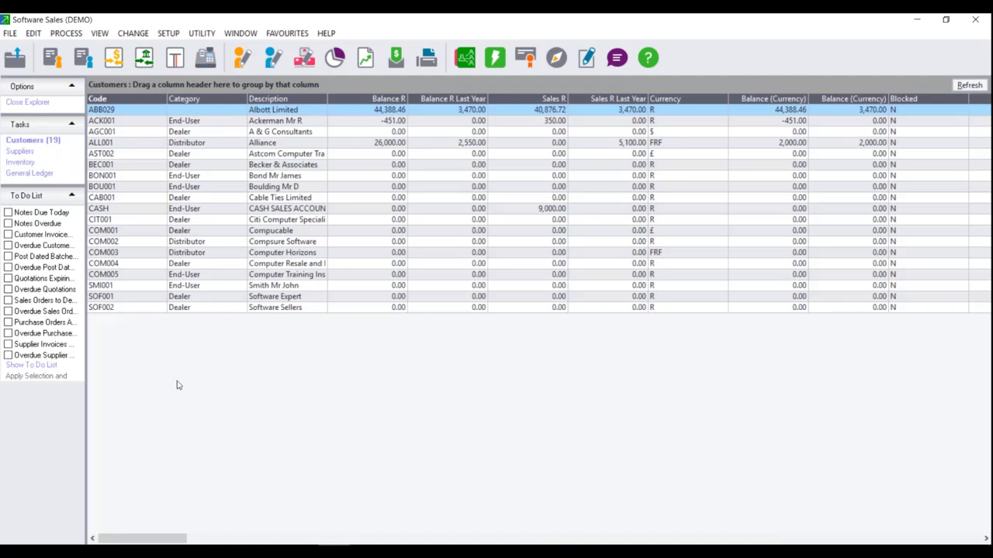
- Select Software Sales [DEMO] in the Open a Company list, then bring up File Explorer
left_click(8, 33)
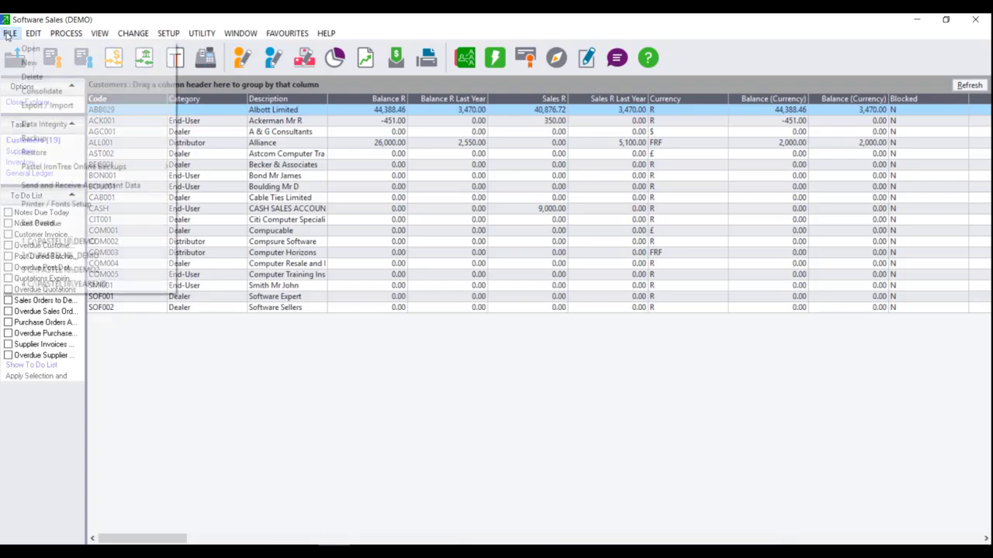
left_click(17, 47)
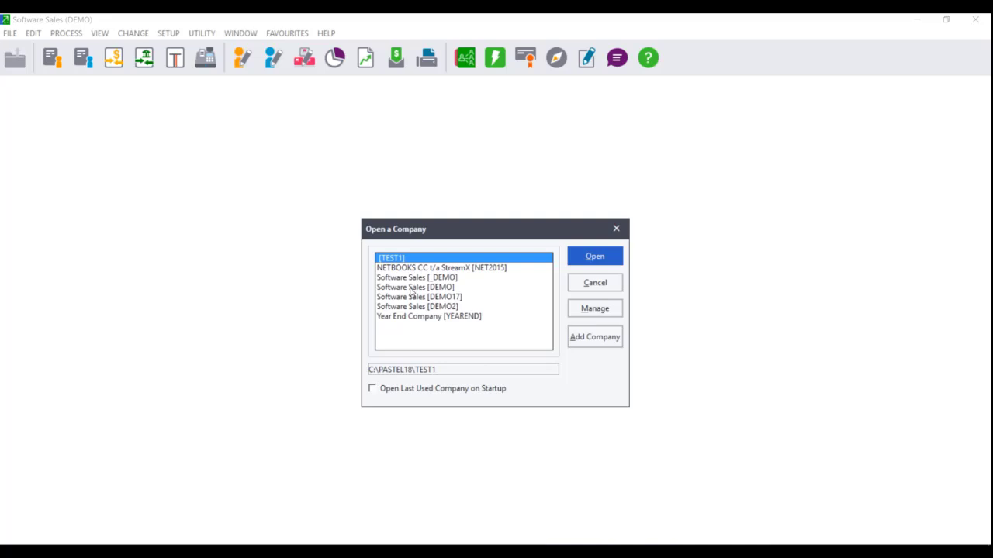
left_click(412, 287)
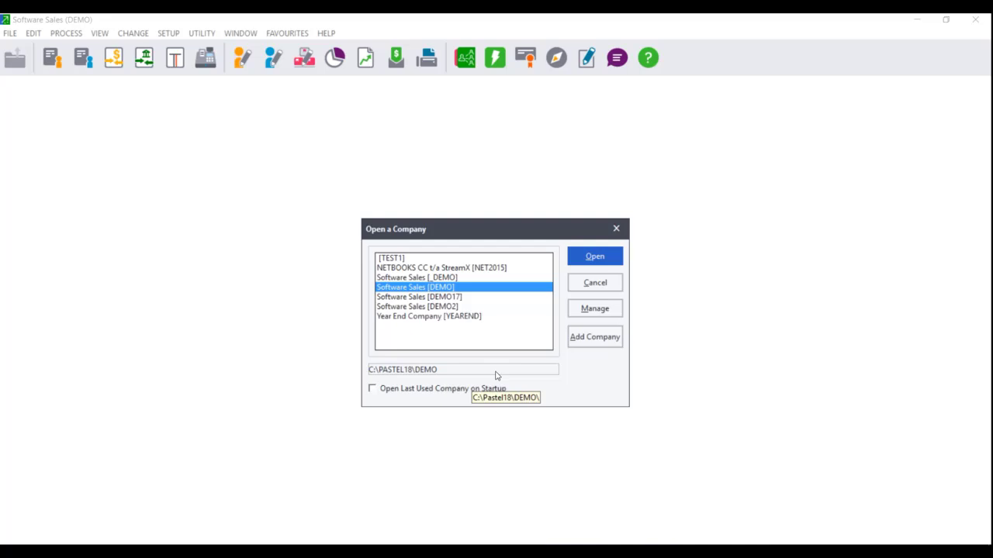
key("super+e")
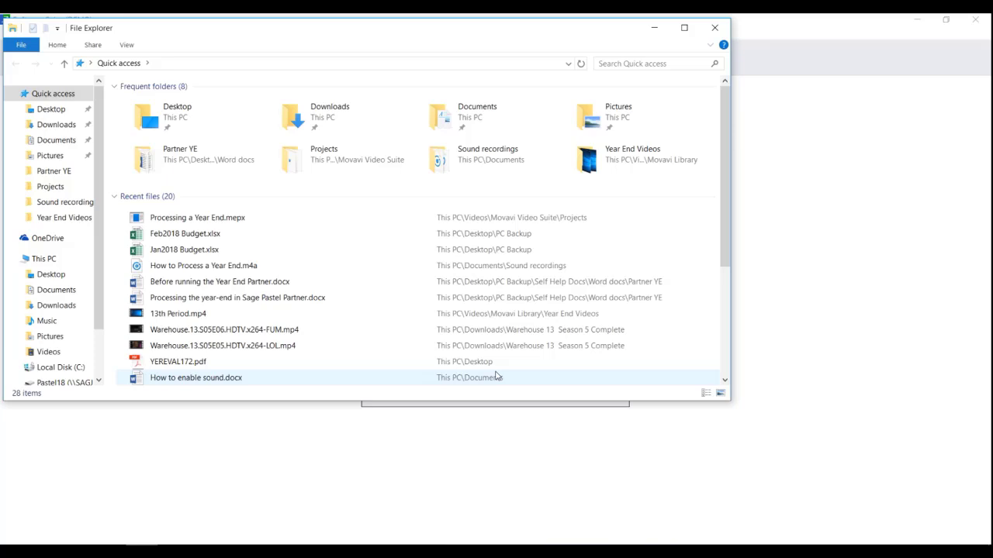
- Inspect the drives under This PC, including the Pastel18 network drive, then close File Explorer
left_click(44, 259)
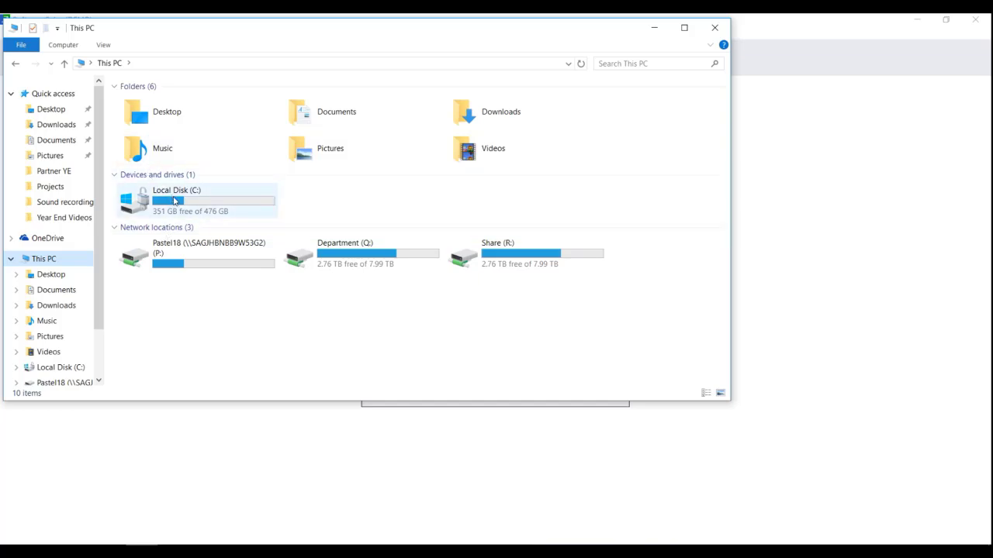
mouse_move(174, 201)
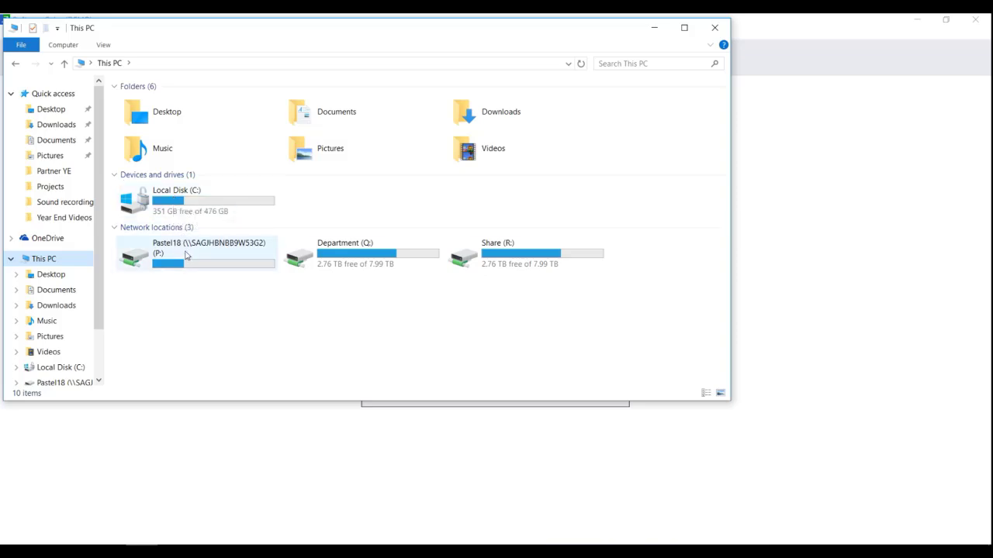
mouse_move(185, 255)
mouse_move(155, 258)
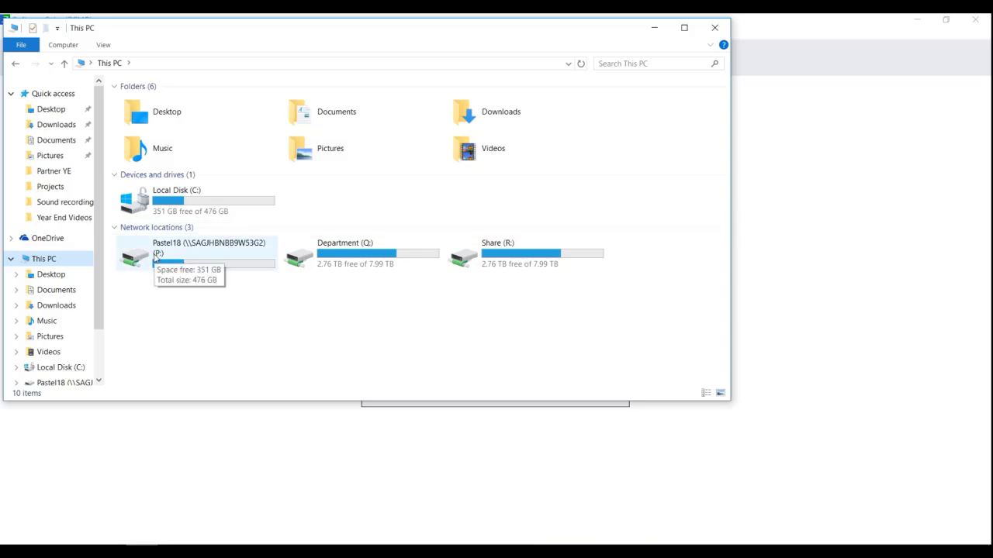
left_click(714, 28)
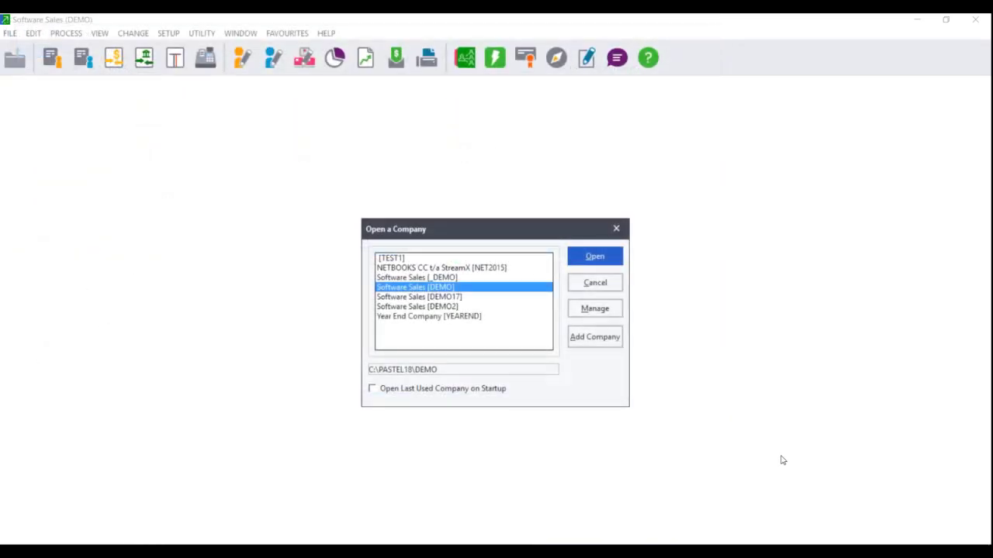
- Open Software Sales [DEMO] and enter its company password
double_click(465, 289)
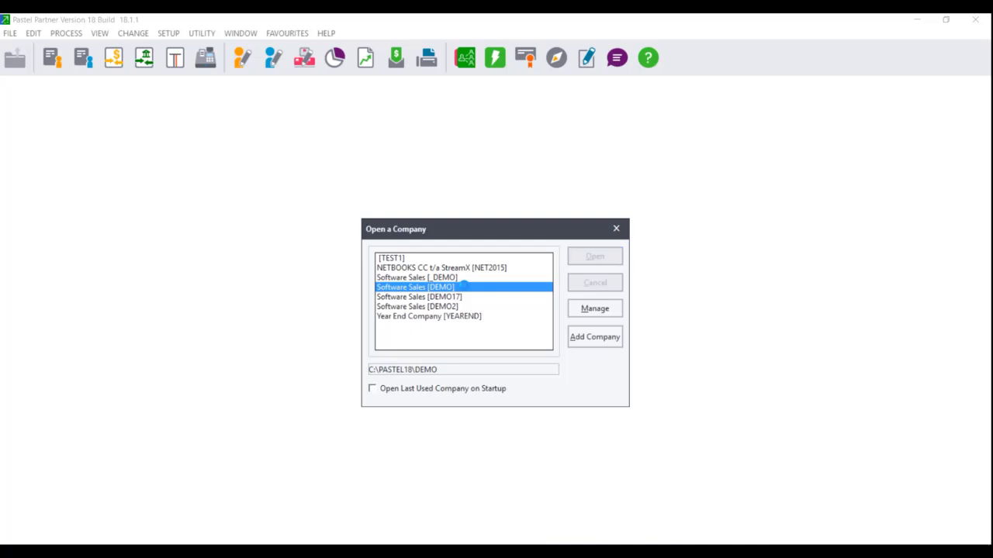
type("demo")
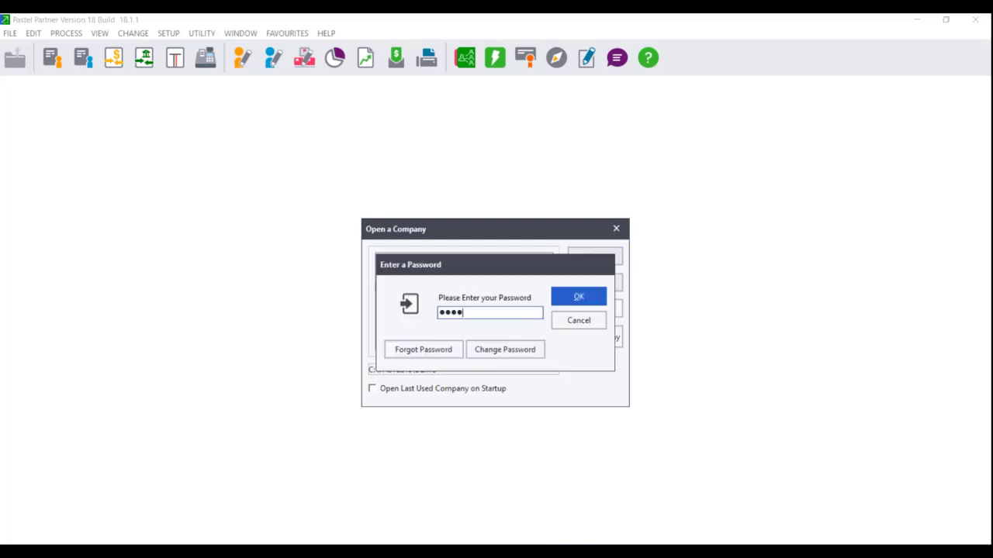
key("Return")
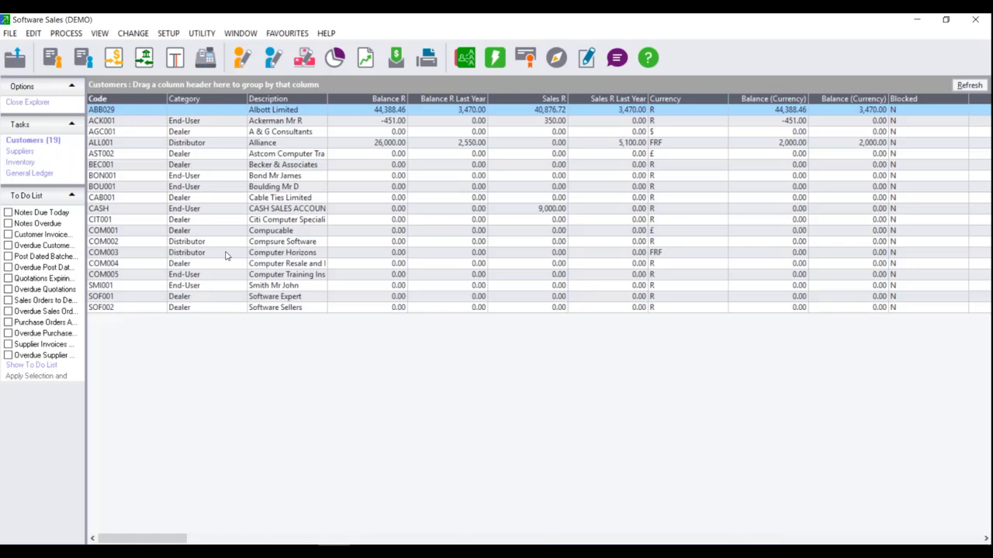
- Launch the Year End Assistant with the year end password, accept the checks, and pass the backup advice
left_click(137, 34)
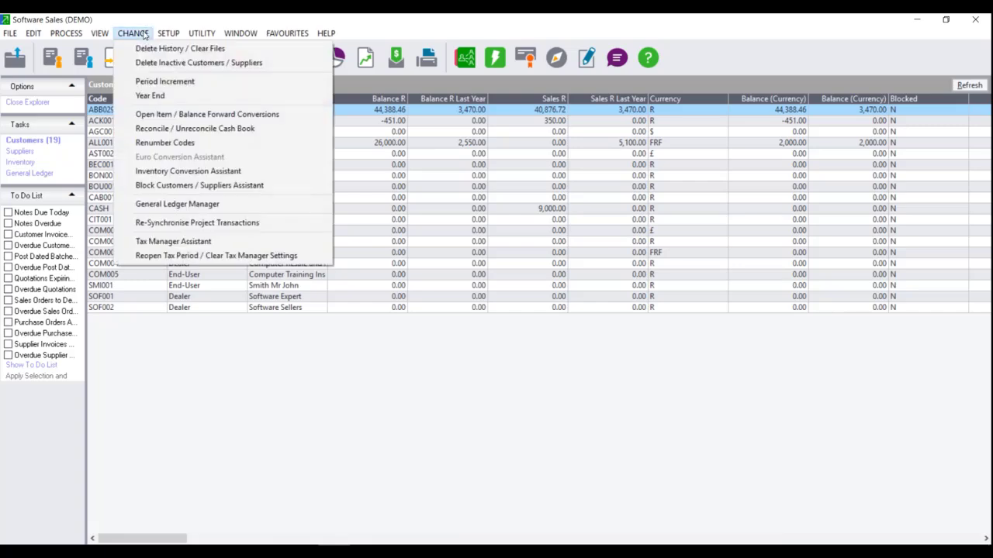
left_click(158, 95)
type("12345")
key("Return")
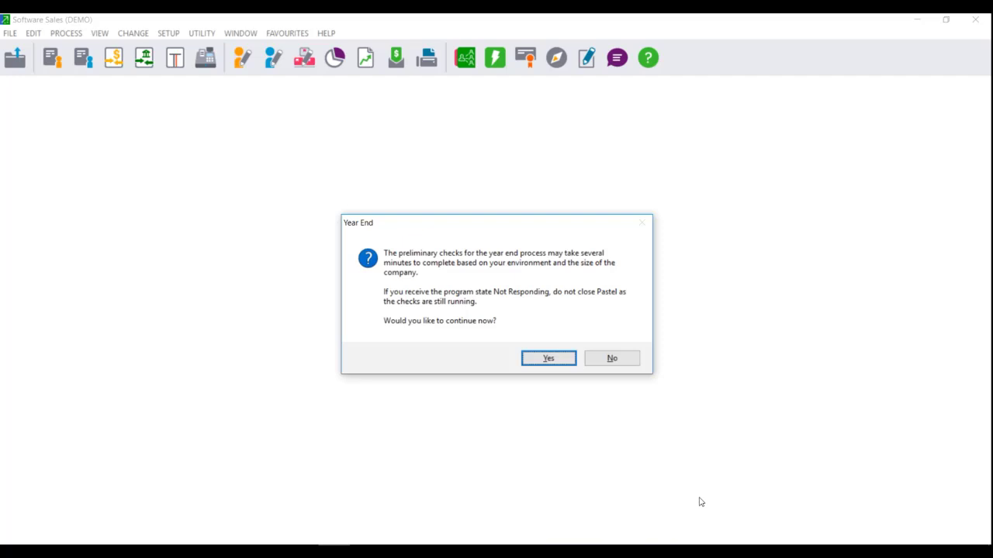
left_click(549, 359)
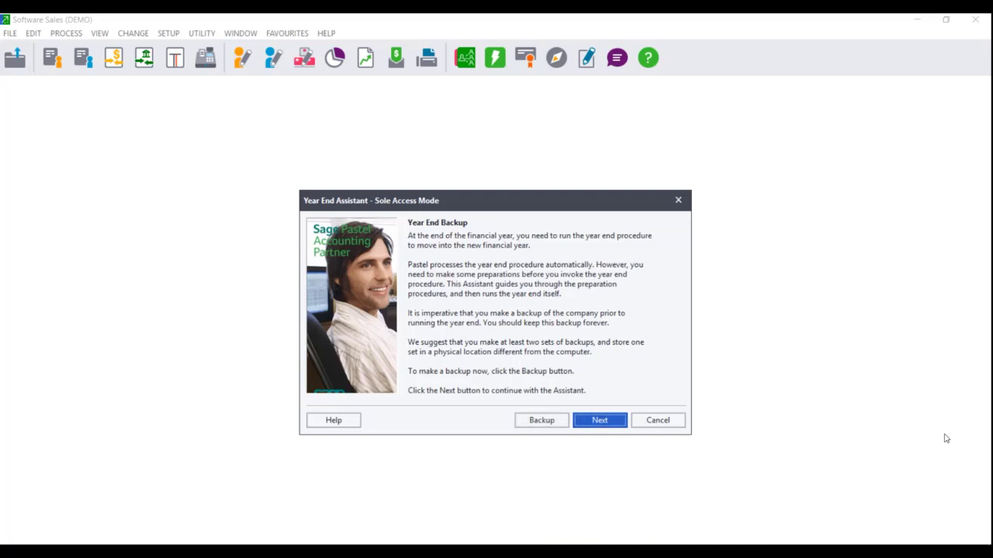
left_click(596, 421)
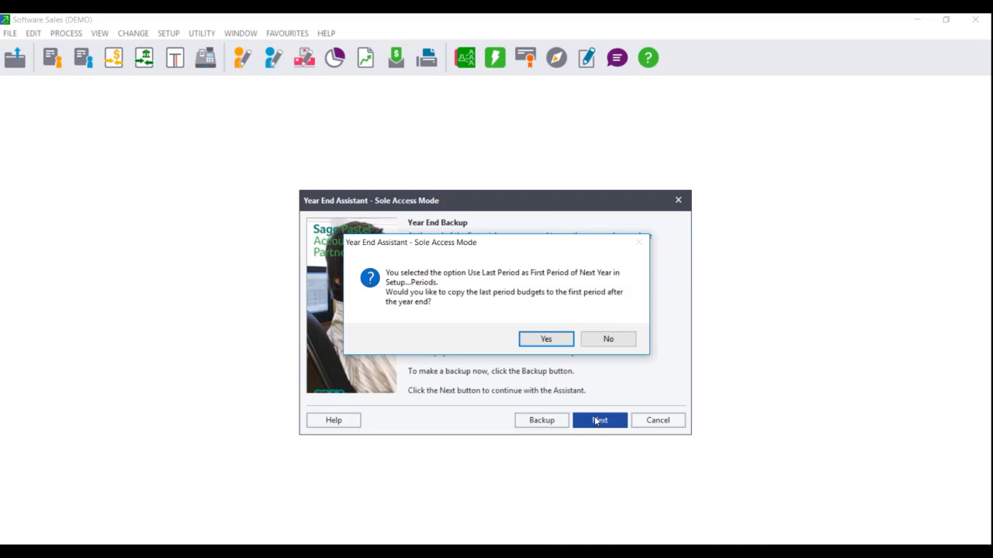
- Answer Yes to copying last period budgets into the first period
left_click(547, 340)
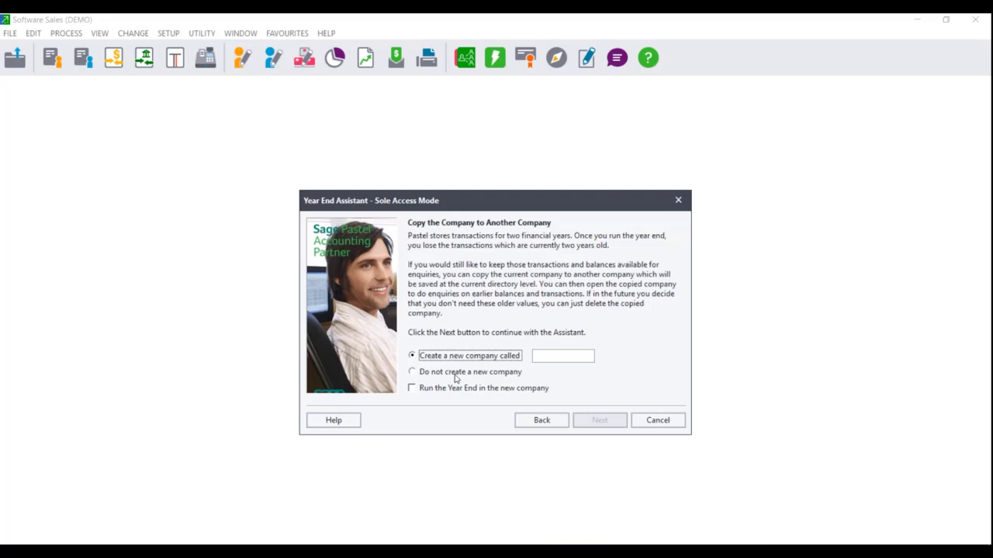
- Choose to create a new company named DEMO18, leaving 'Run the Year End in the new company' unticked
left_click(456, 374)
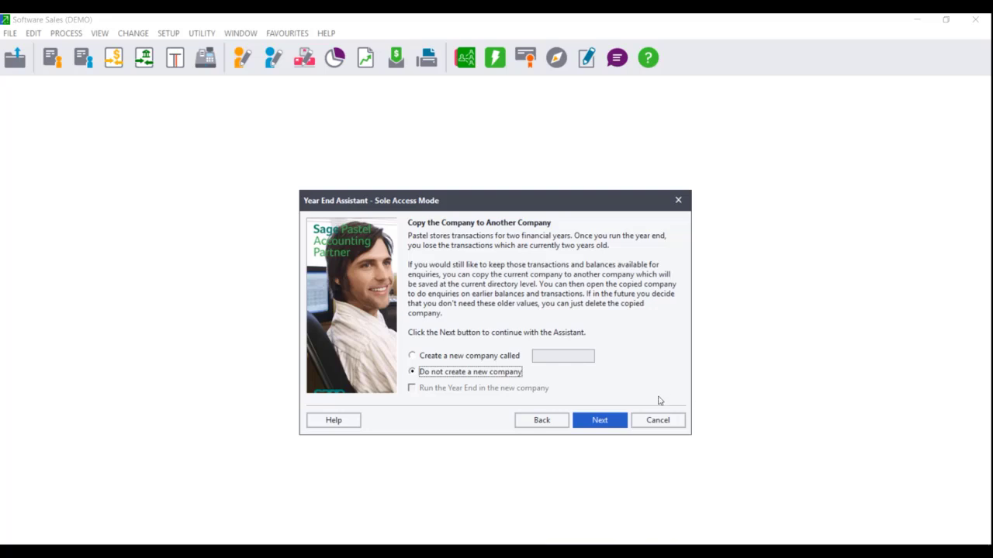
left_click(439, 357)
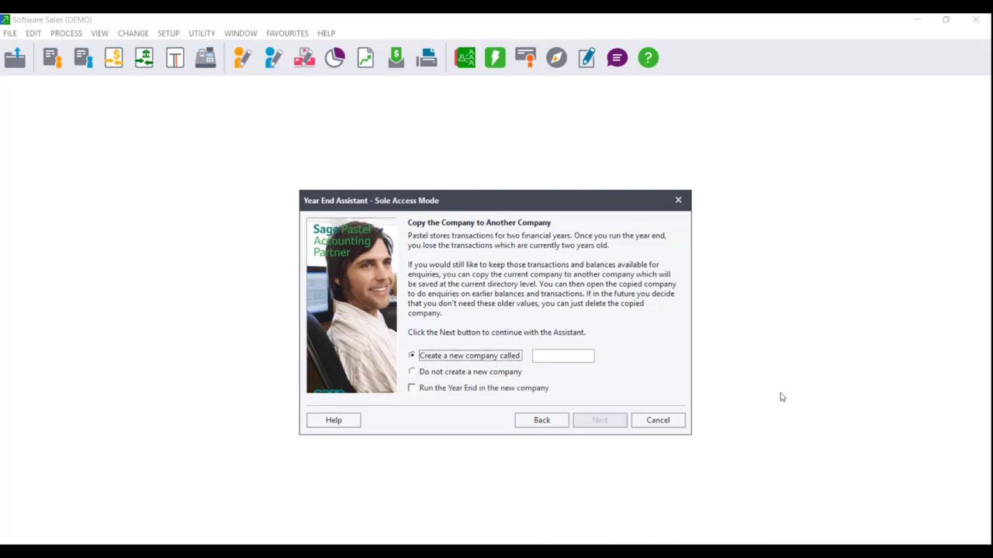
left_click(556, 356)
type("DEMO18")
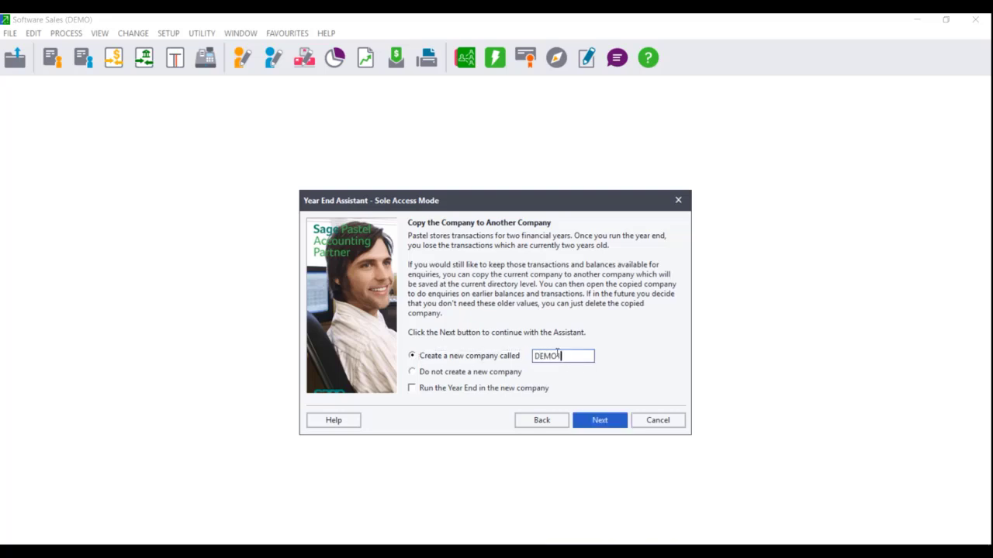
left_click(448, 389)
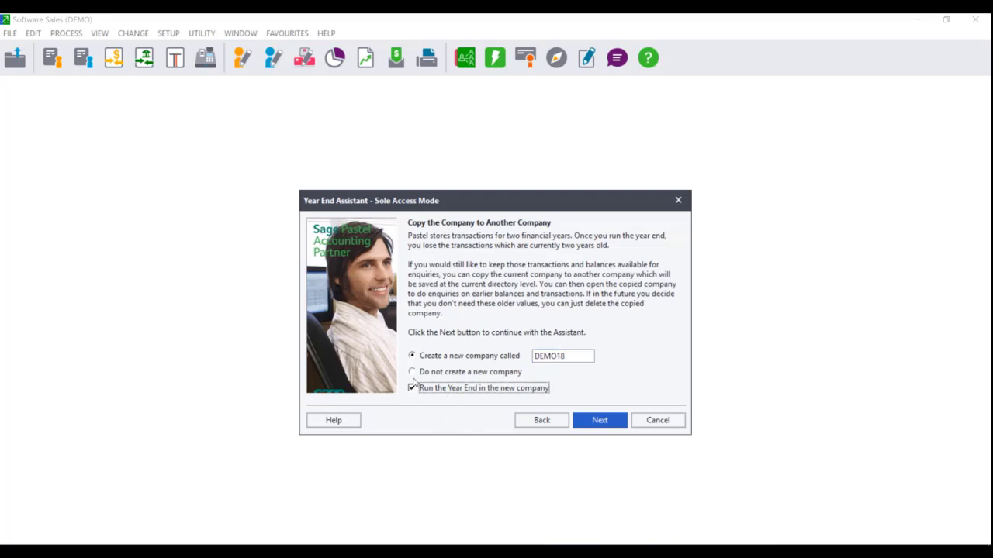
left_click(412, 388)
- Tick running the year end in DEMO18, create the copy, and acknowledge its creation
left_click(412, 389)
left_click(598, 422)
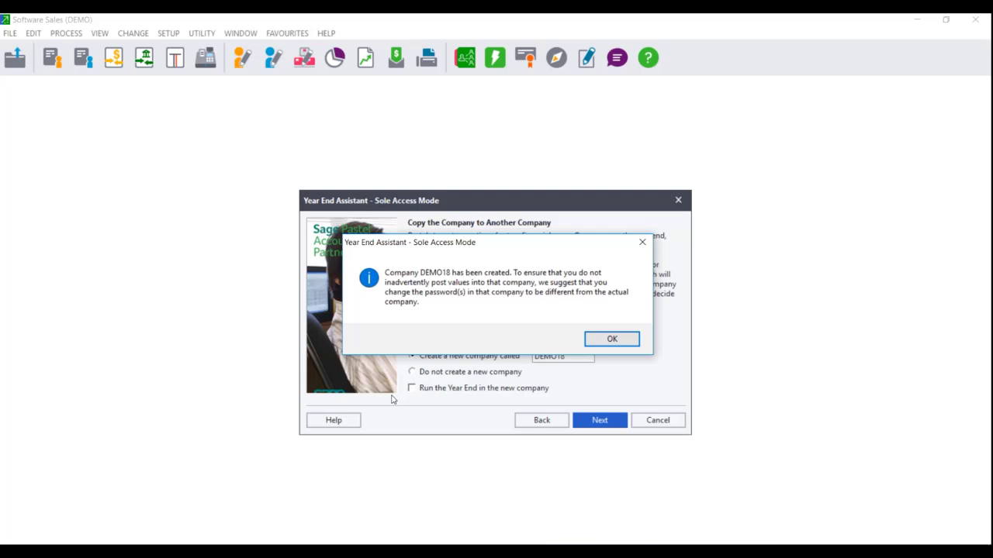
left_click(619, 344)
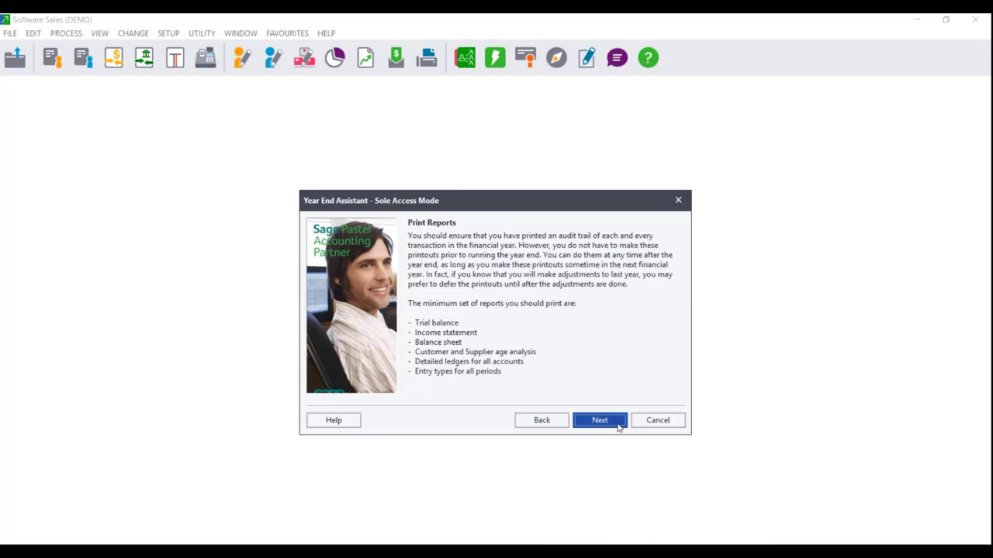
- Continue past the Print Reports and What the Year End Does pages and start processing
left_click(596, 425)
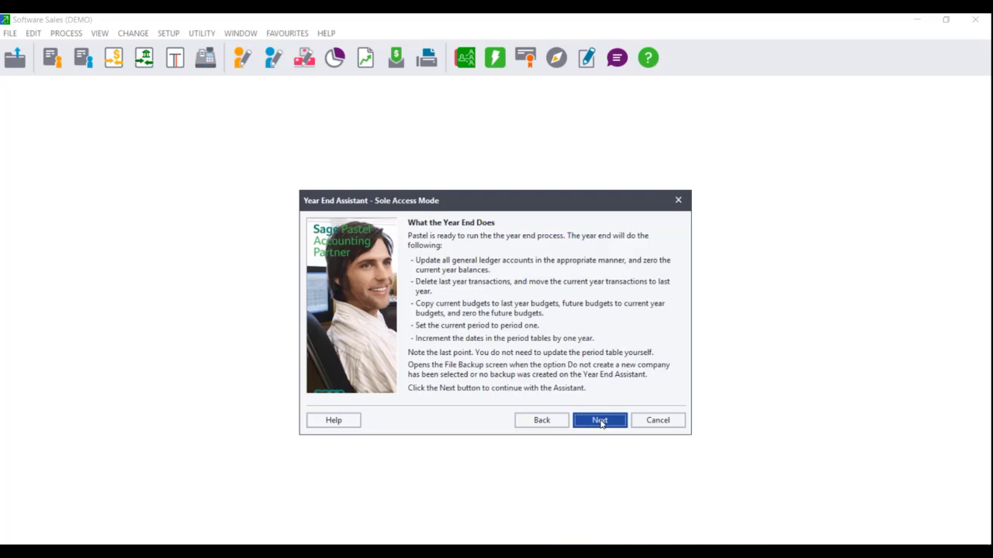
left_click(600, 421)
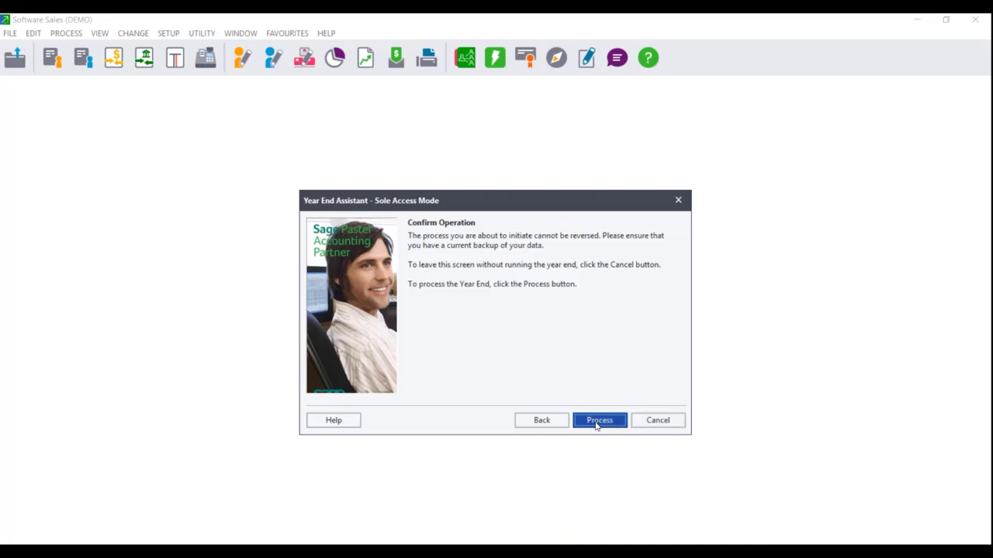
left_click(596, 424)
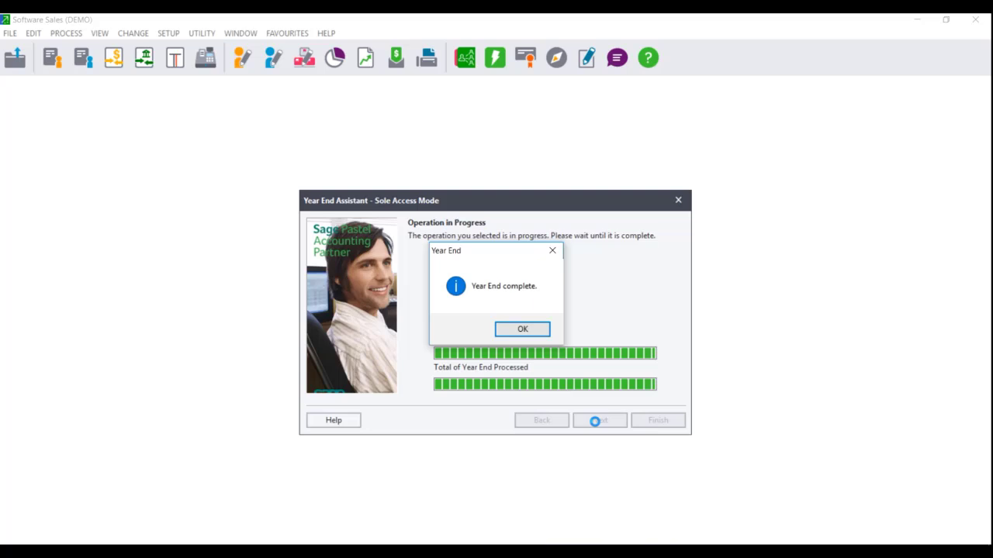
- Confirm the 'Year End complete.' message and finish the Year End Assistant
left_click(528, 332)
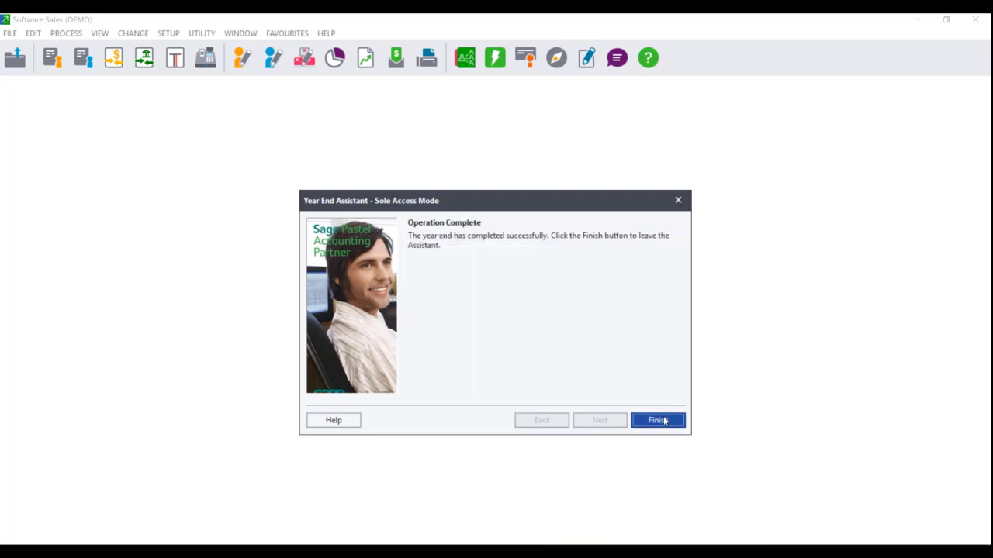
left_click(658, 420)
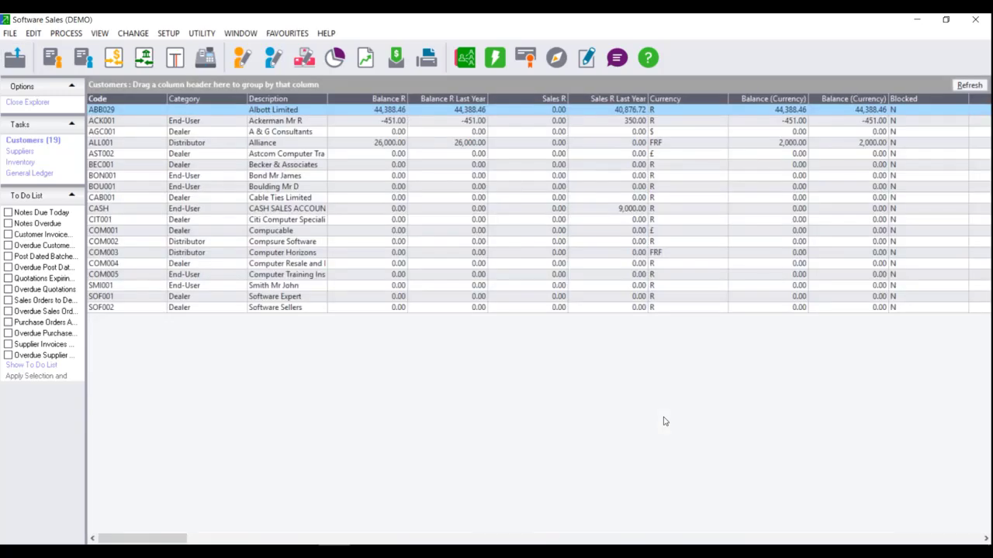